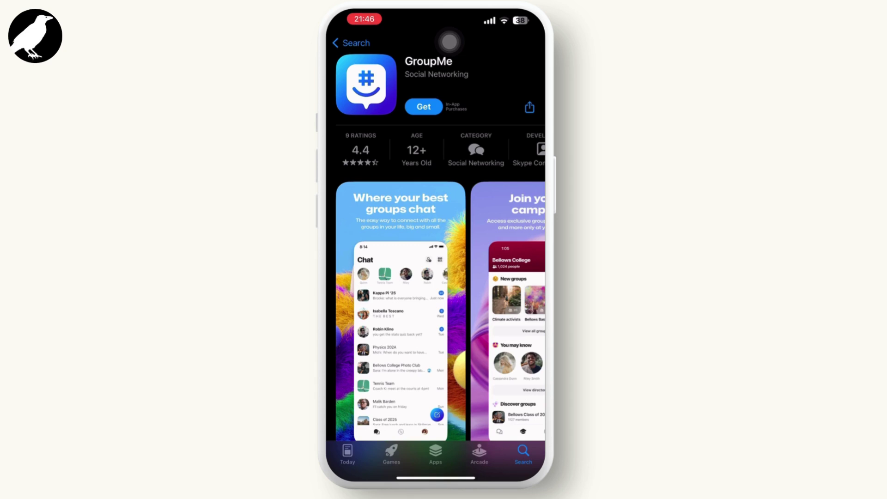
# Step: Get GroupMe from its App Store page and wait for the install to finish
pyautogui.click(424, 106)
# Step: Launch GroupMe from the App Store page so its welcome screen appears
pyautogui.click(424, 106)
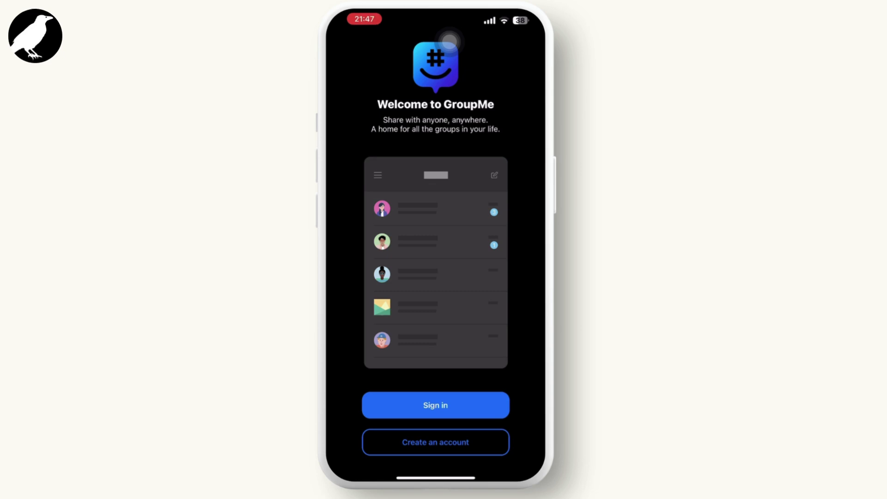
# Step: Start account creation and choose Continue with Apple as the sign-up method
pyautogui.click(435, 442)
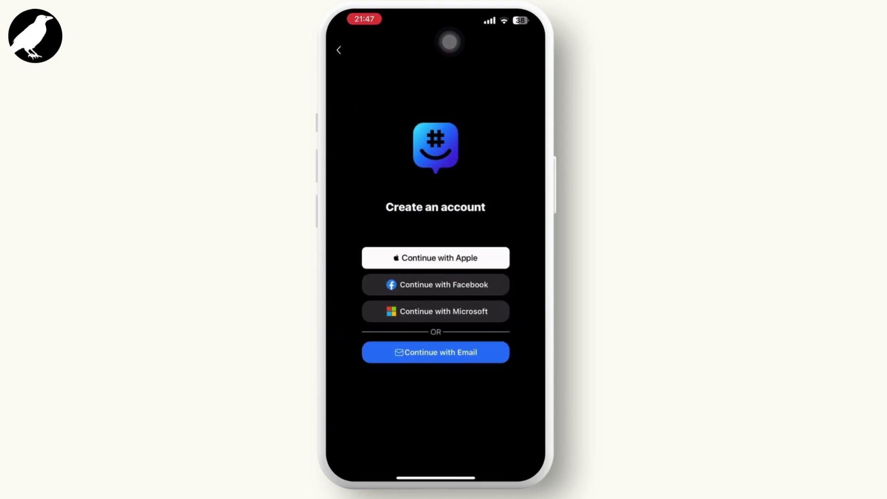
pyautogui.click(436, 258)
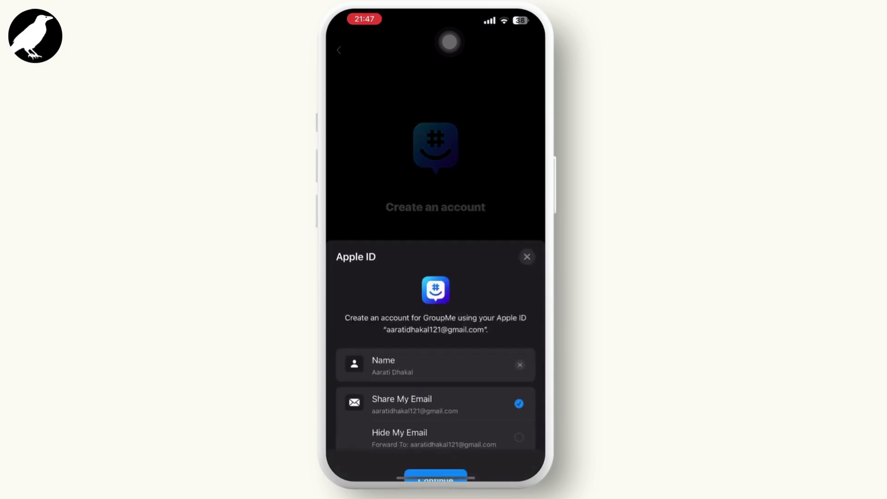
# Step: Confirm the Apple ID sign-up with Hide My Email selected and land on the Chat screen
pyautogui.click(519, 409)
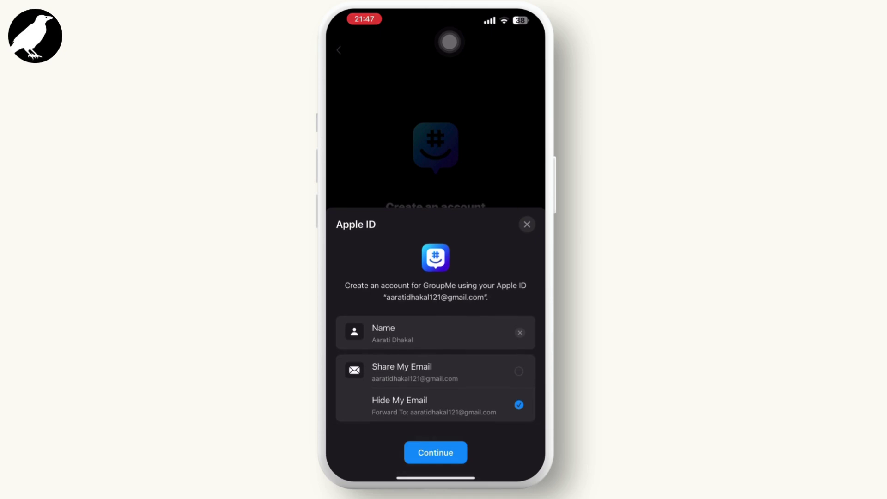
pyautogui.click(435, 452)
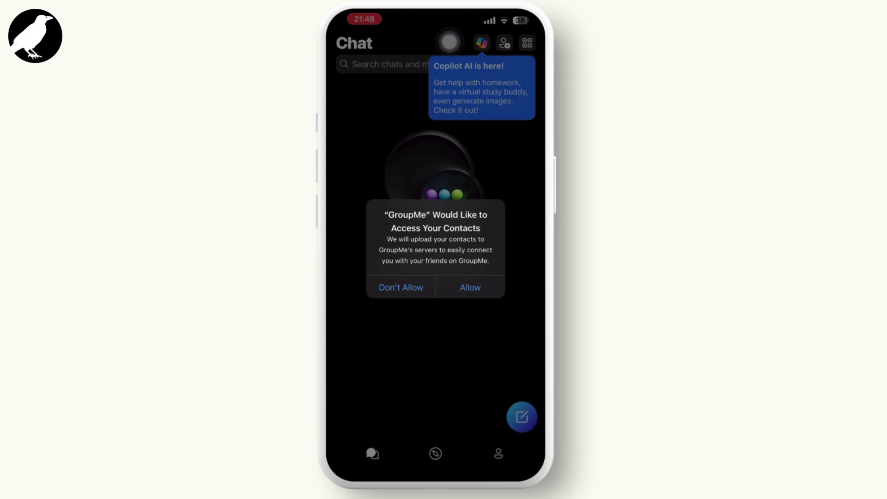
# Step: Dismiss the contacts access alert and peek at the new-chat options before closing them
pyautogui.click(401, 287)
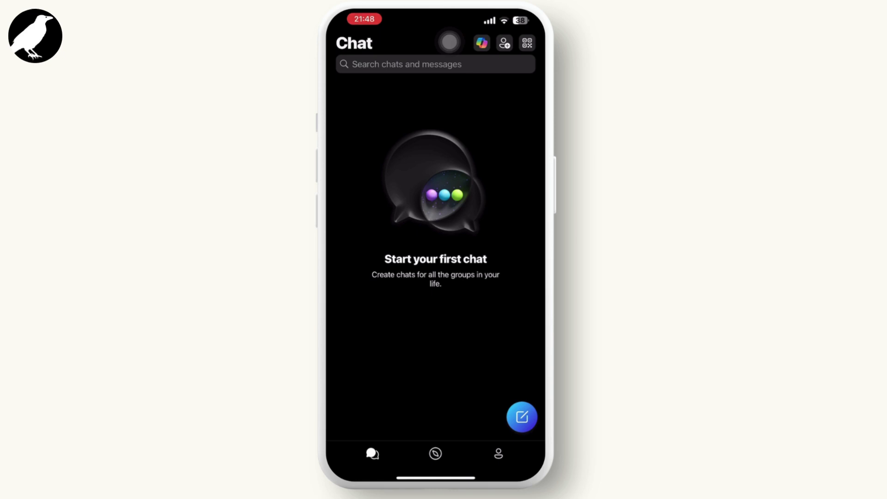
pyautogui.click(522, 417)
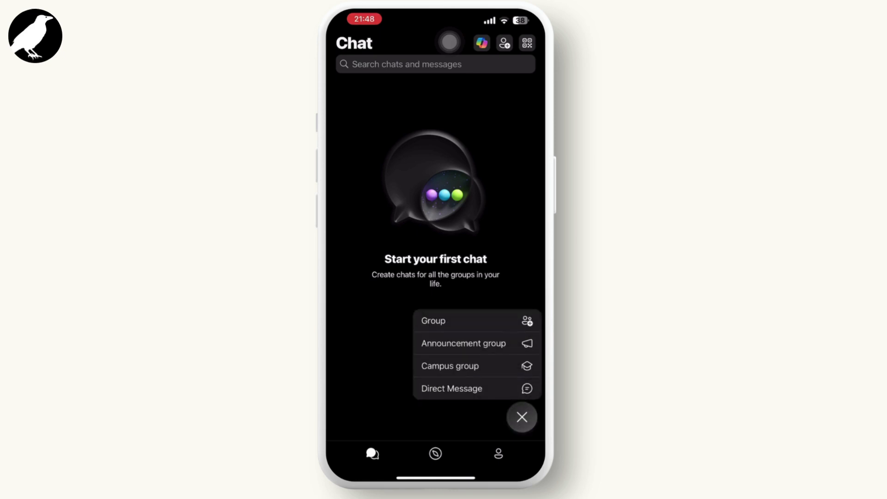
pyautogui.click(451, 389)
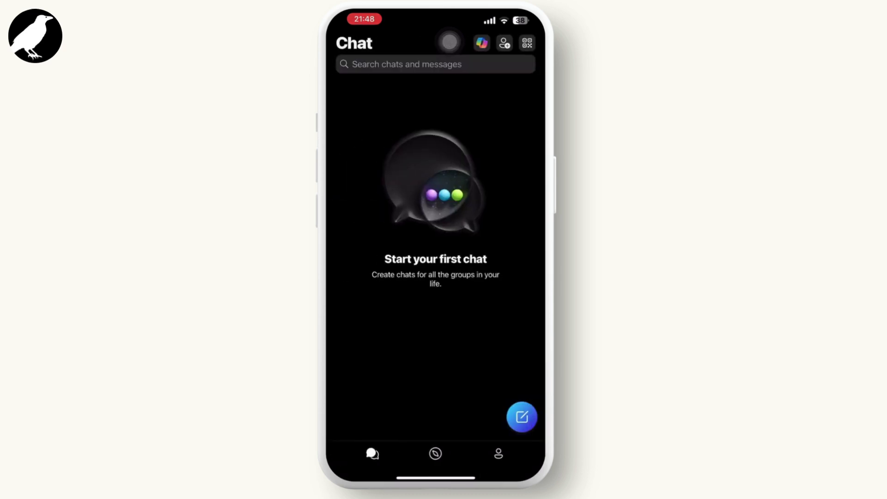
# Step: Browse Discover groups, return to Chat, and dismiss the profile-sharing alert from the QR icon
pyautogui.click(435, 453)
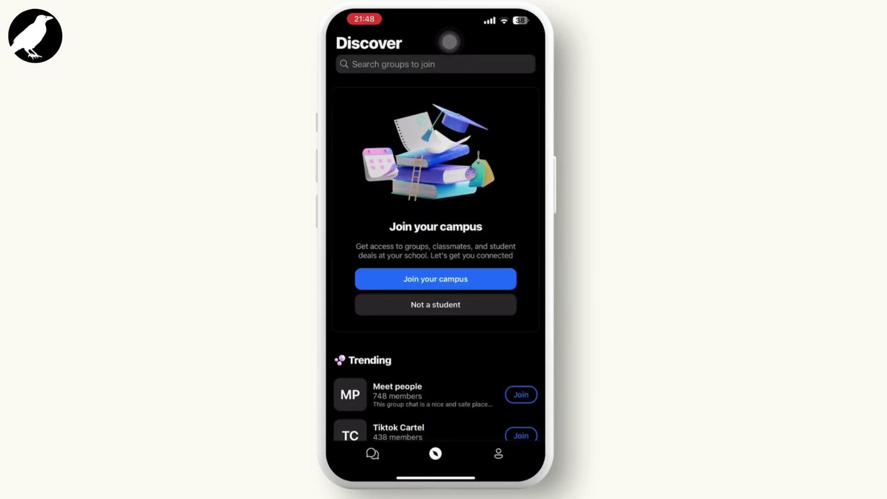
pyautogui.scroll(-3, 435, 278)
pyautogui.scroll(-5, 435, 278)
pyautogui.scroll(-5, 435, 278)
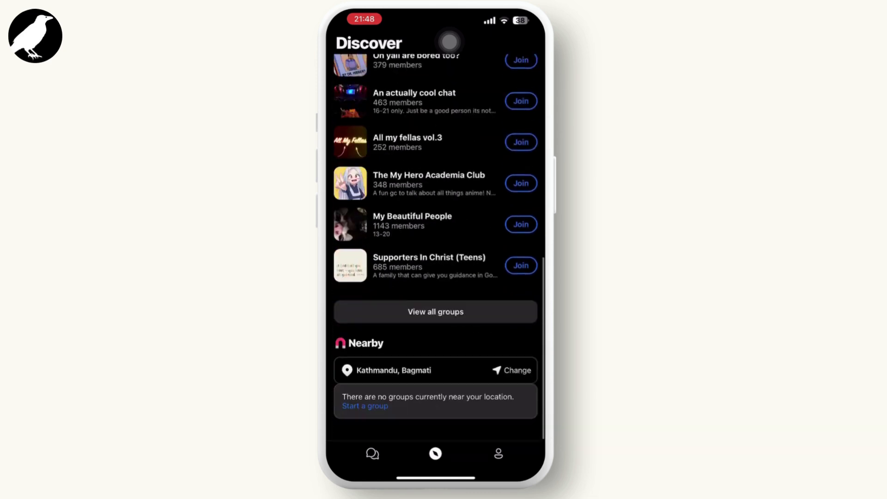
pyautogui.scroll(4, 435, 278)
pyautogui.scroll(4, 435, 278)
pyautogui.scroll(5, 436, 278)
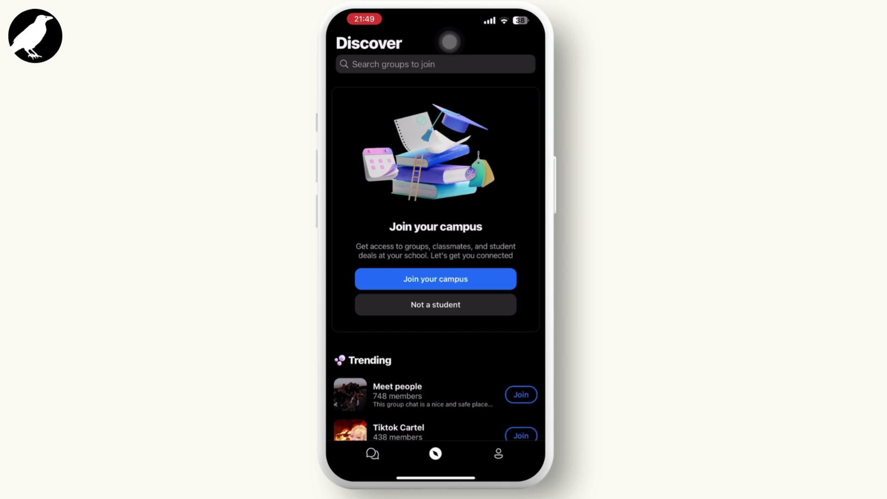
pyautogui.click(372, 454)
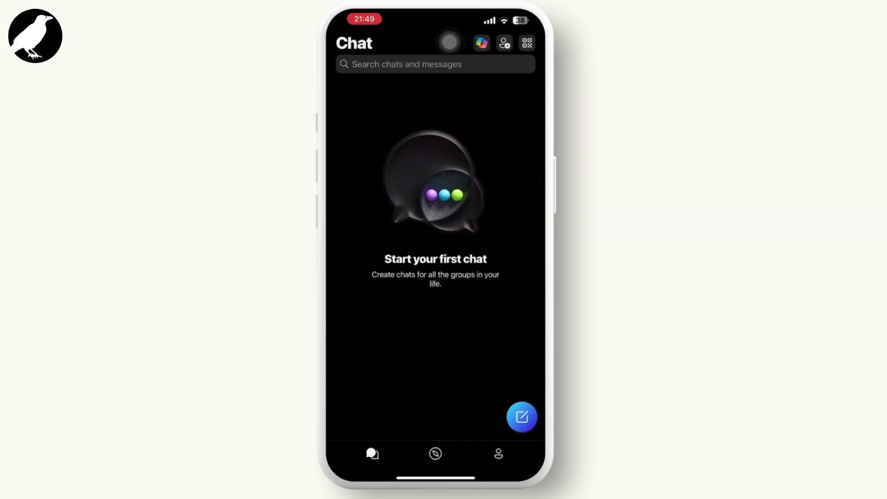
pyautogui.click(527, 43)
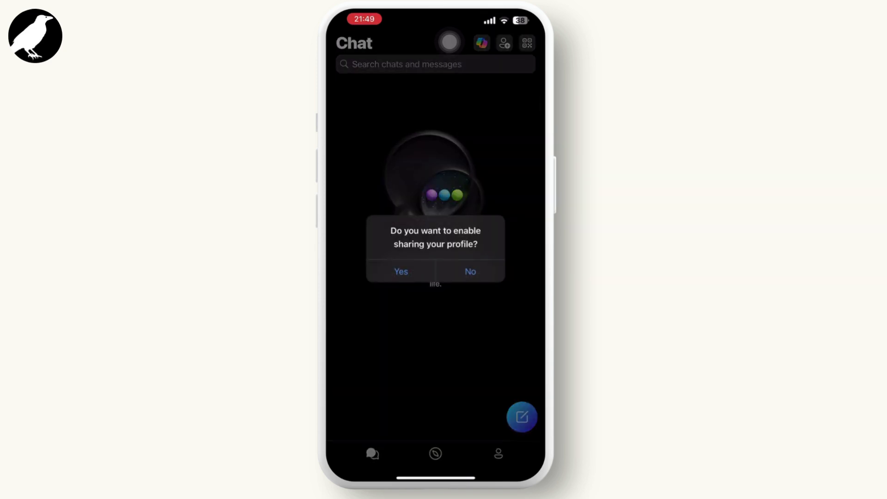
pyautogui.click(400, 271)
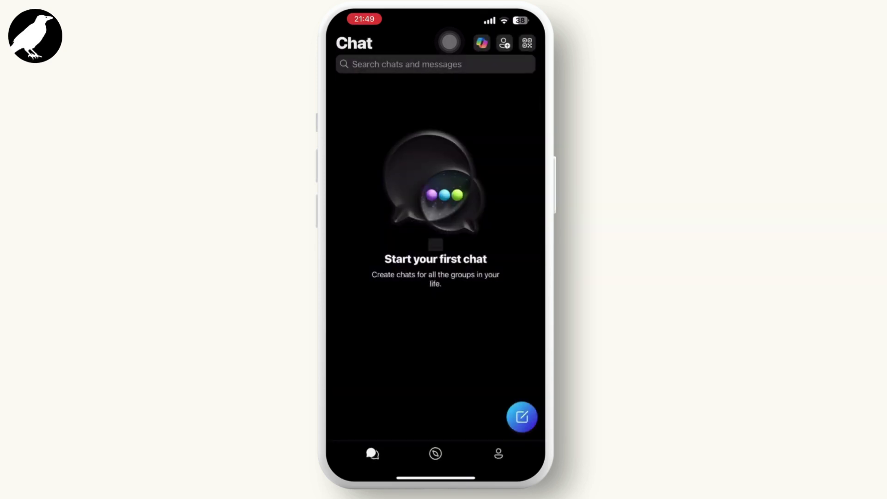